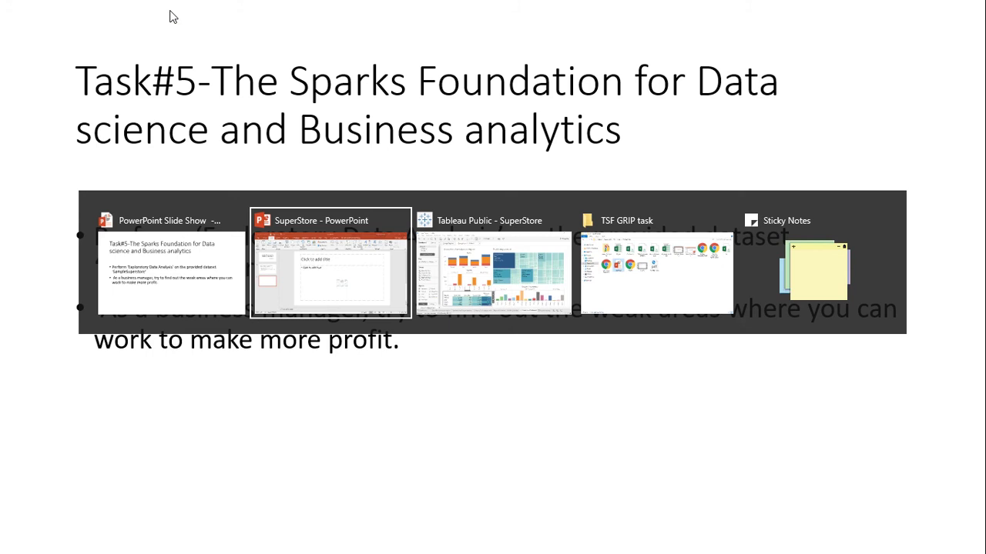
pyautogui.hotkey('alt', 'Tab')
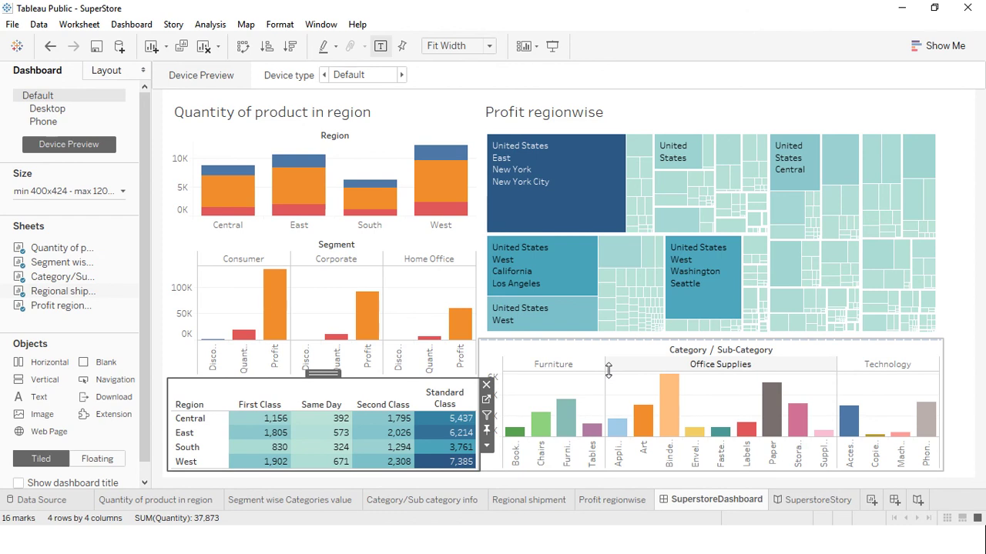
# - Open SuperstoreStory and step from Superstore Profit to the Category/subcategory point, scrolling its chart
pyautogui.click(795, 500)
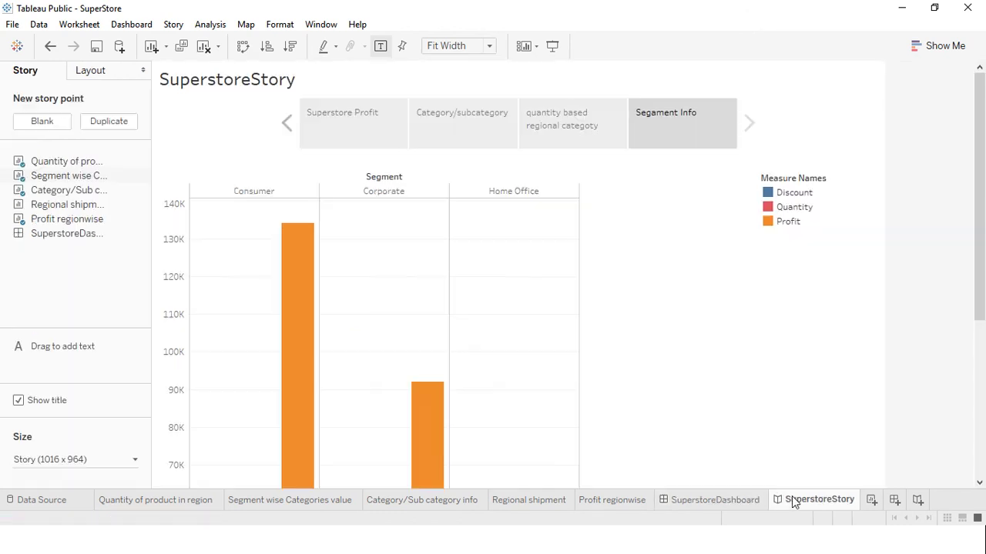
pyautogui.click(375, 132)
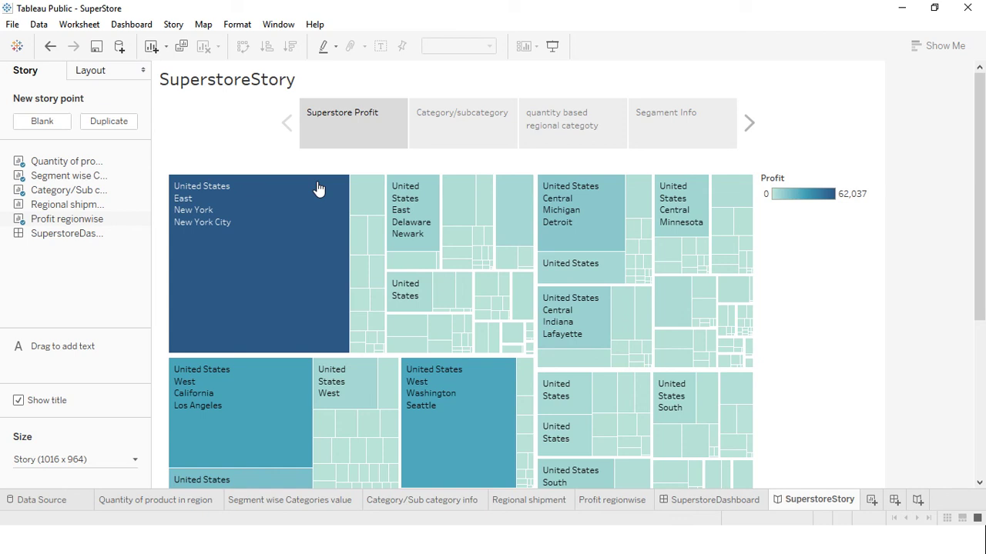
pyautogui.moveTo(259, 263)
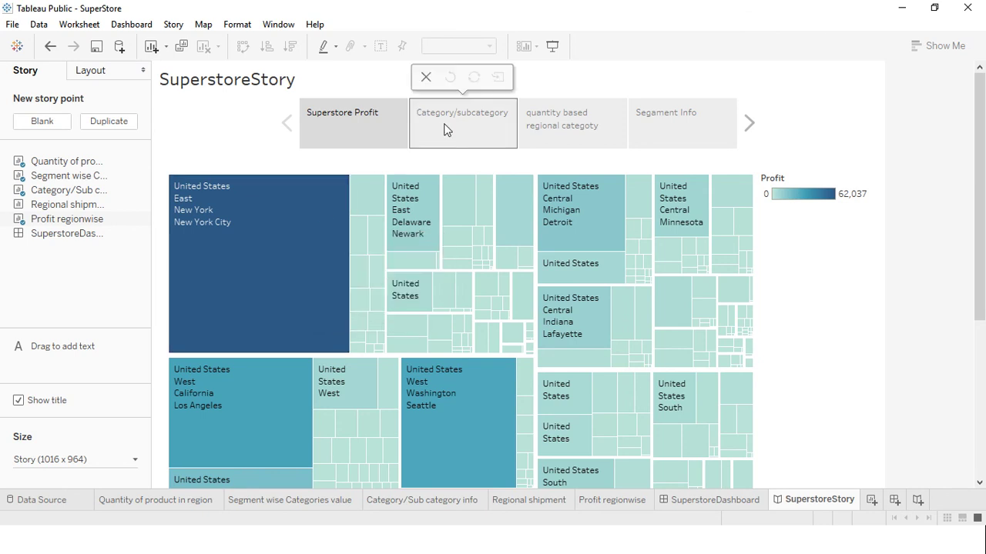
pyautogui.click(443, 127)
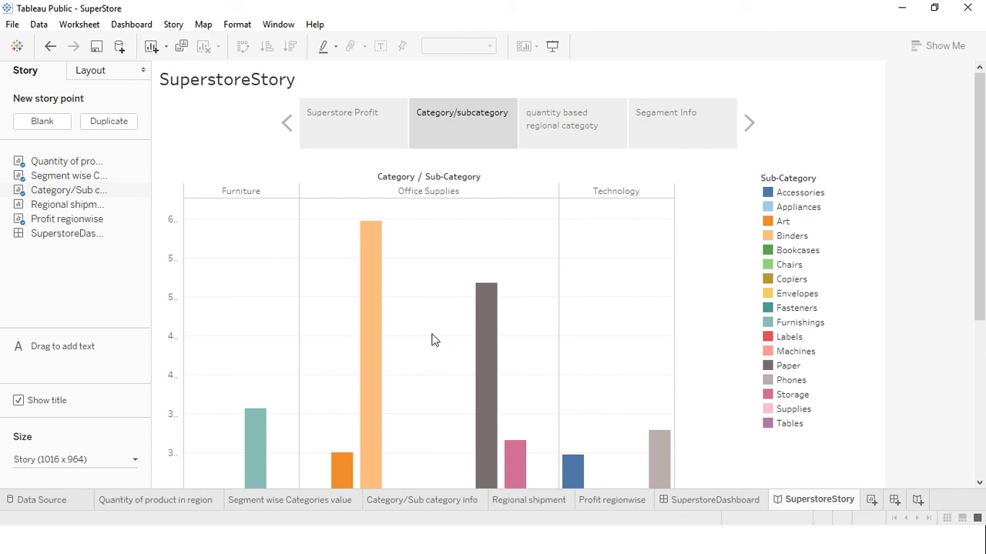
pyautogui.scroll(-1, 534, 290)
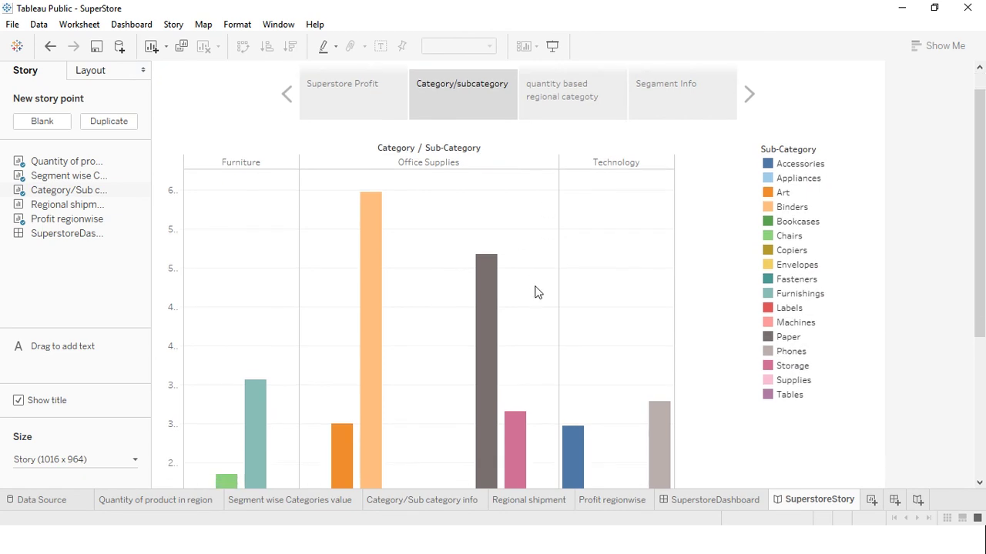
pyautogui.scroll(-2, 534, 290)
pyautogui.scroll(-3, 534, 290)
pyautogui.moveTo(370, 339)
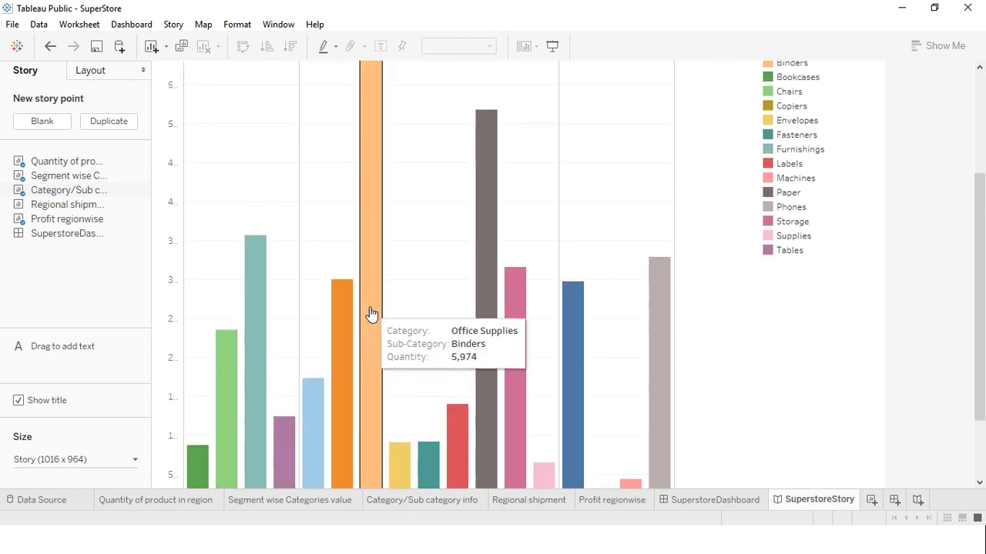
pyautogui.scroll(3, 370, 313)
pyautogui.scroll(3, 370, 313)
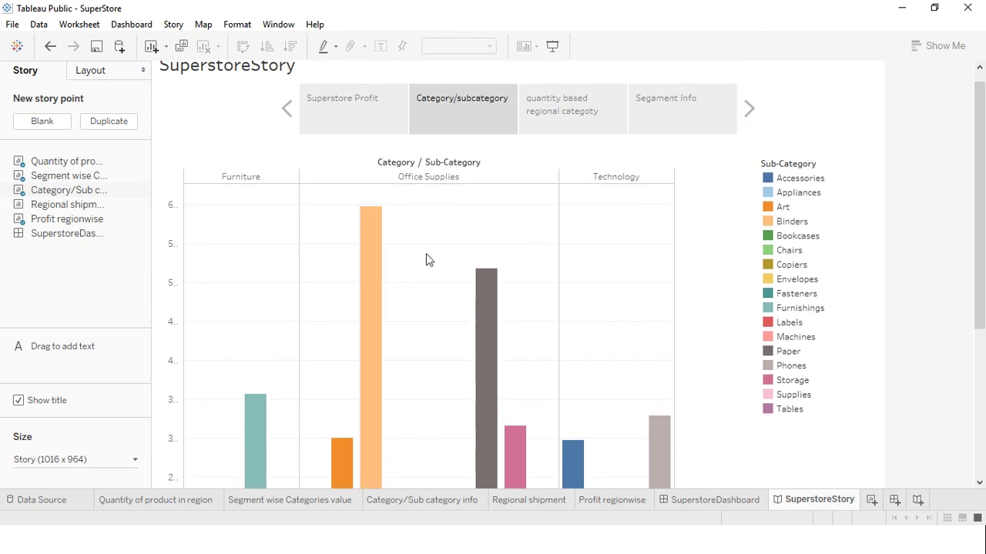
# - Show the regional quantity-by-category story point and scroll through its chart
pyautogui.click(552, 120)
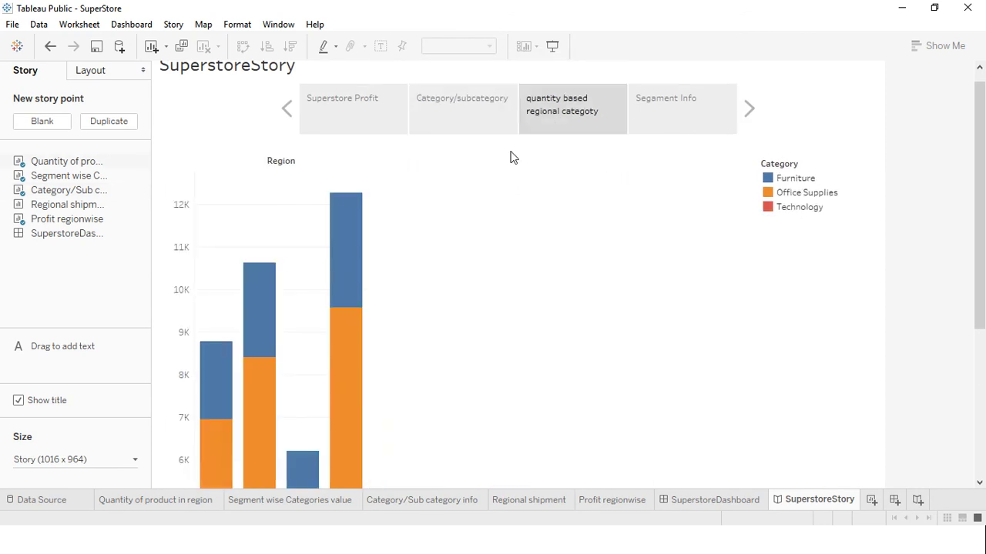
pyautogui.scroll(-2, 434, 303)
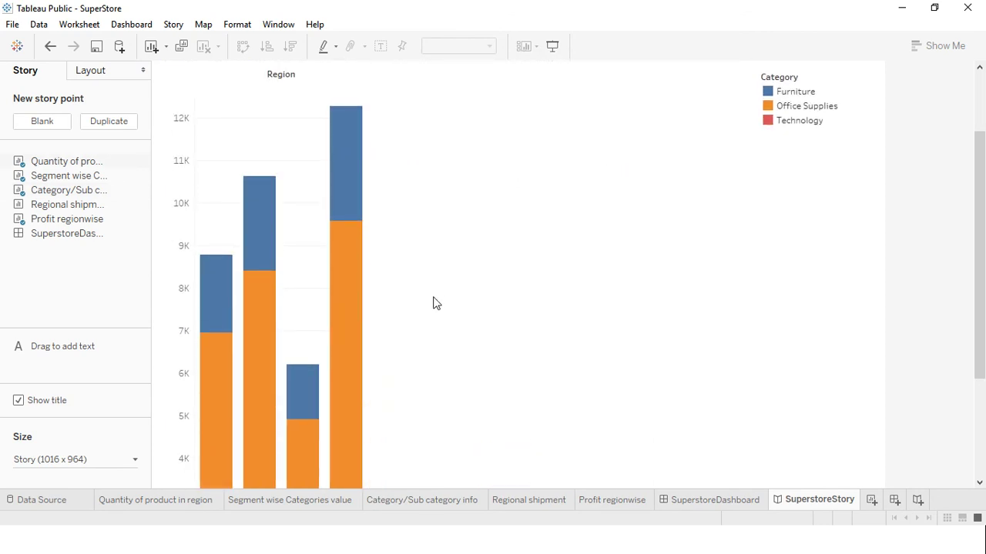
pyautogui.scroll(2, 433, 303)
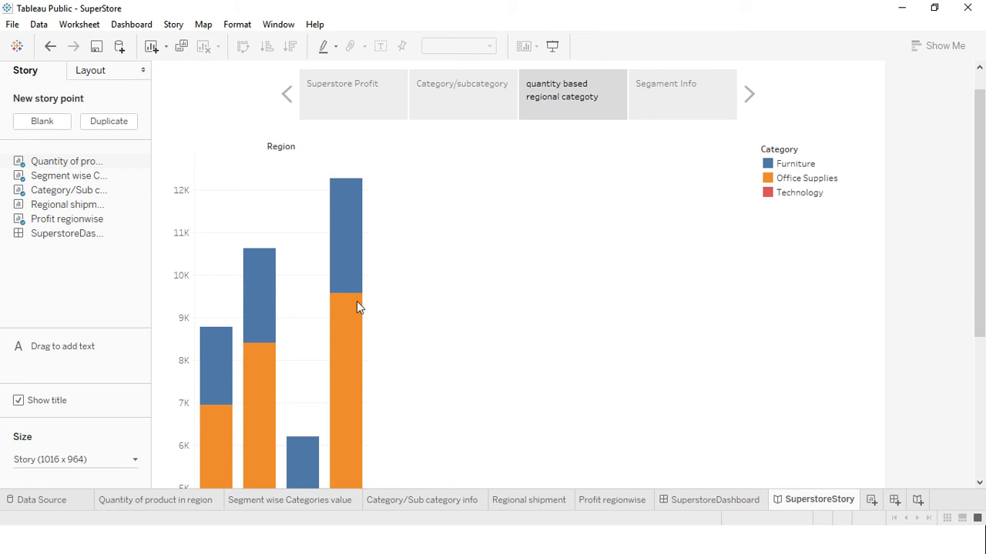
pyautogui.moveTo(346, 308)
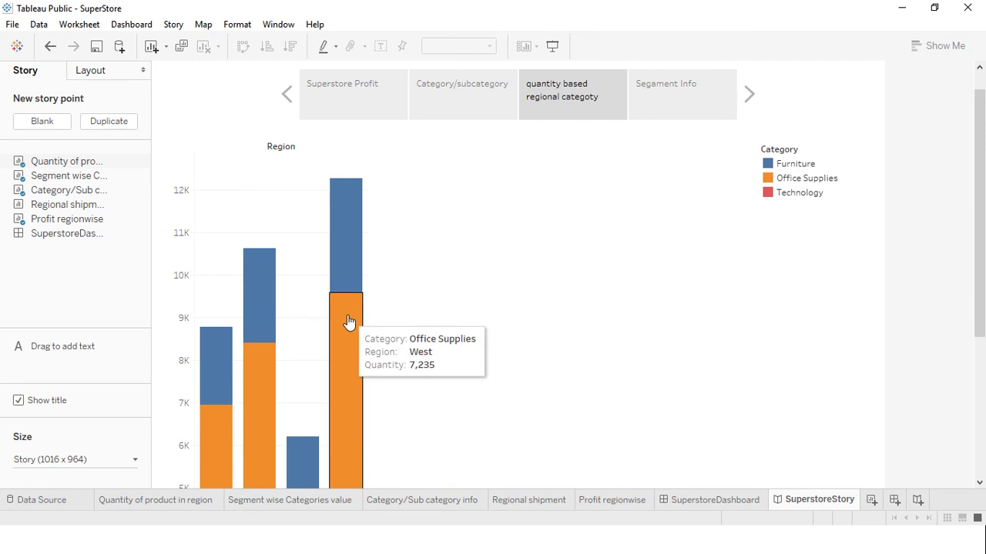
pyautogui.scroll(-2, 300, 461)
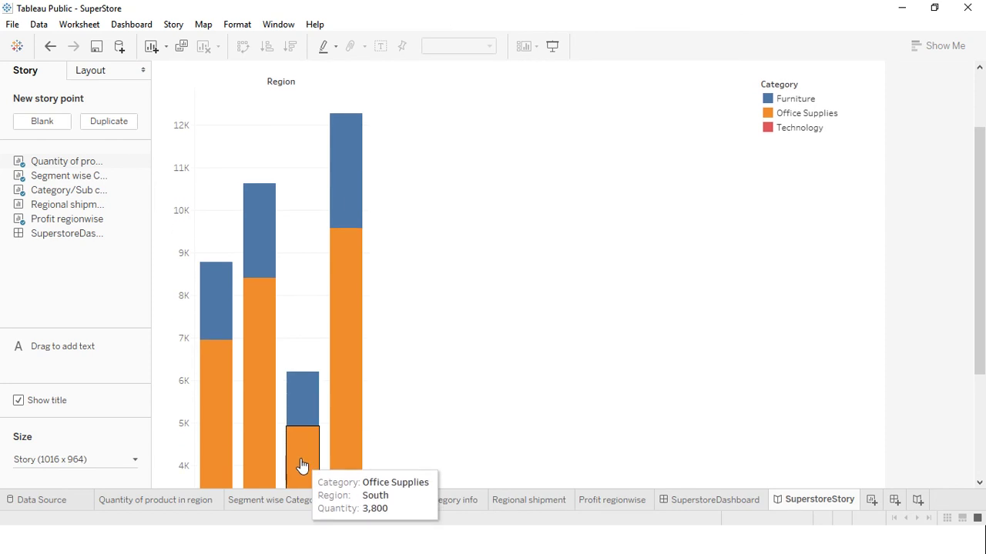
pyautogui.moveTo(259, 415)
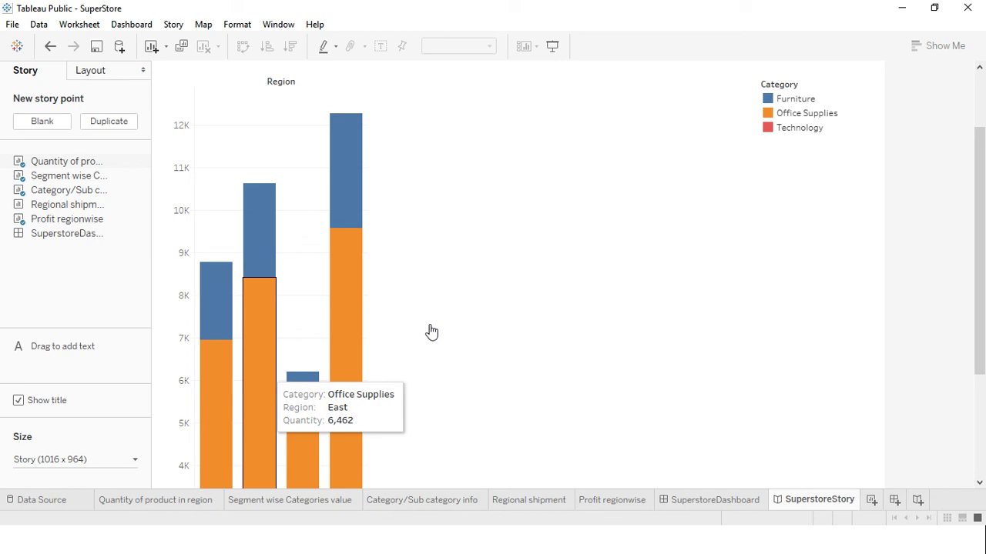
pyautogui.scroll(3, 431, 331)
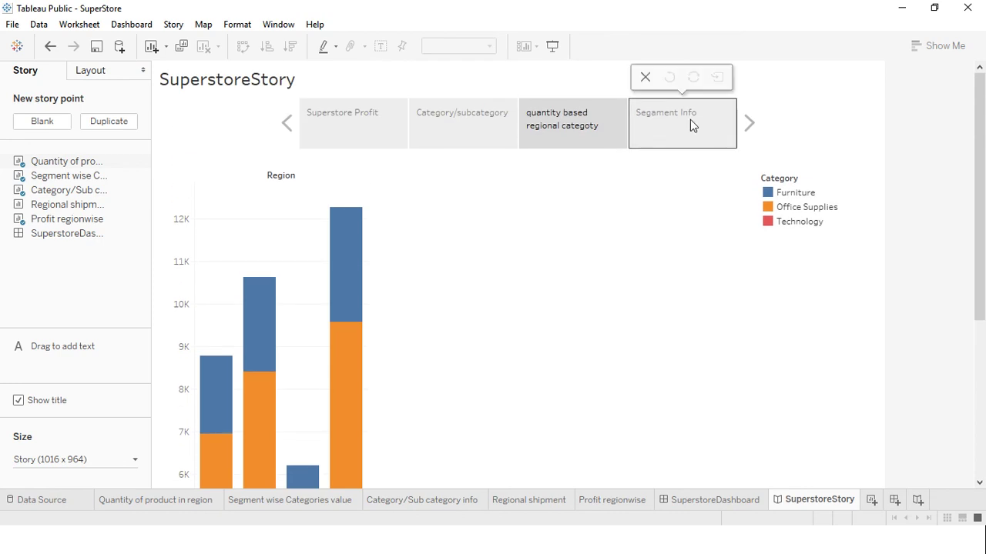
# - Show the Segament Info point comparing discount, quantity and profit across segments
pyautogui.click(690, 119)
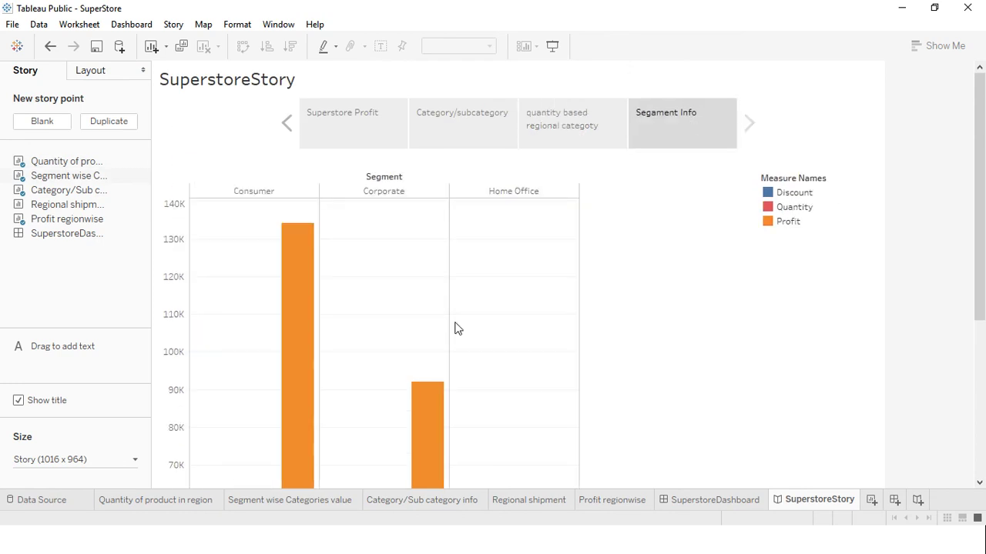
pyautogui.scroll(-3, 454, 329)
pyautogui.scroll(-3, 454, 328)
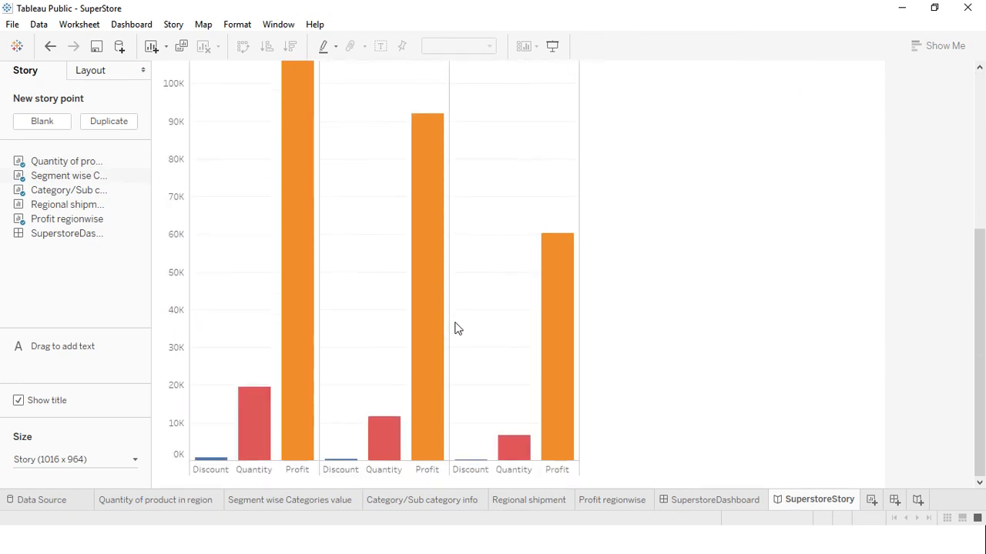
pyautogui.moveTo(297, 355)
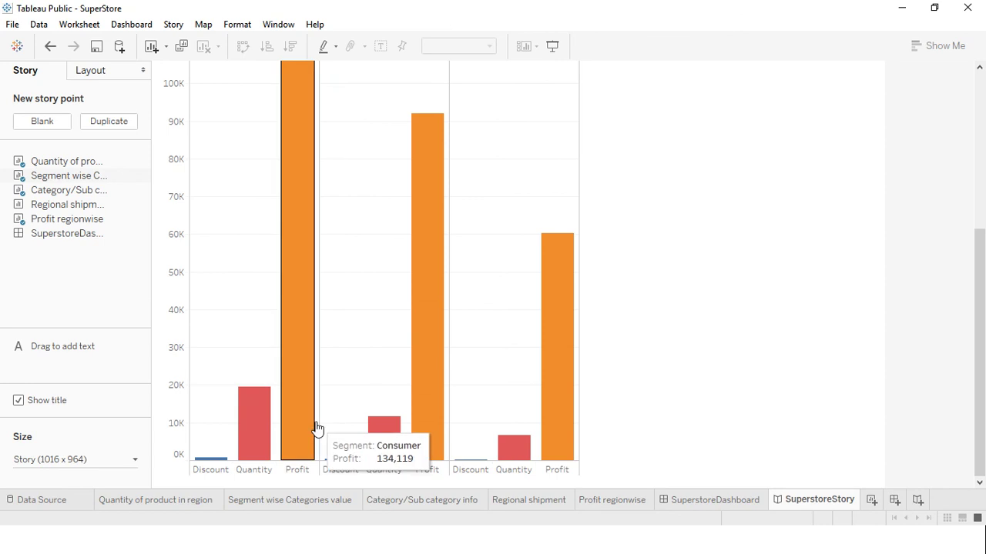
pyautogui.scroll(2, 395, 343)
pyautogui.scroll(2, 400, 334)
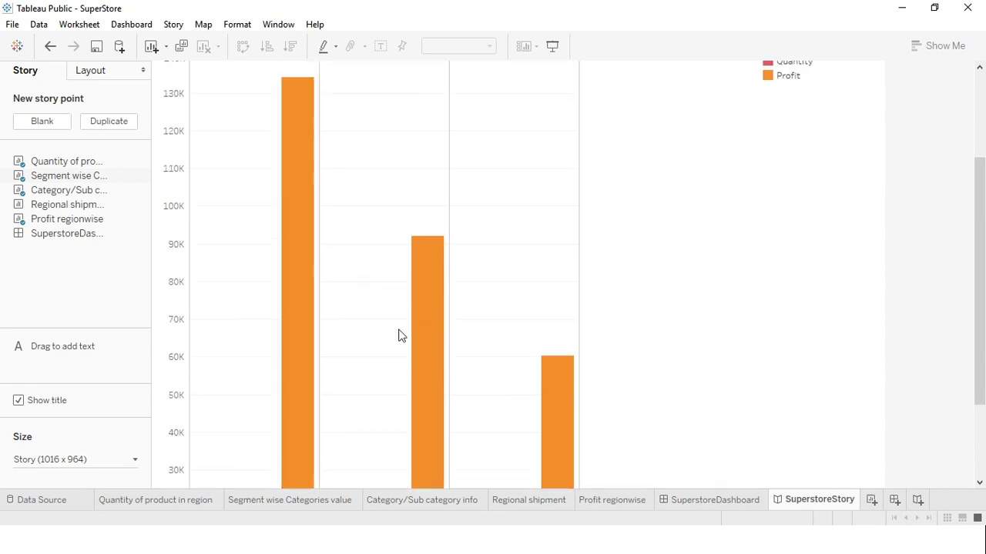
pyautogui.scroll(2, 399, 336)
pyautogui.scroll(2, 399, 336)
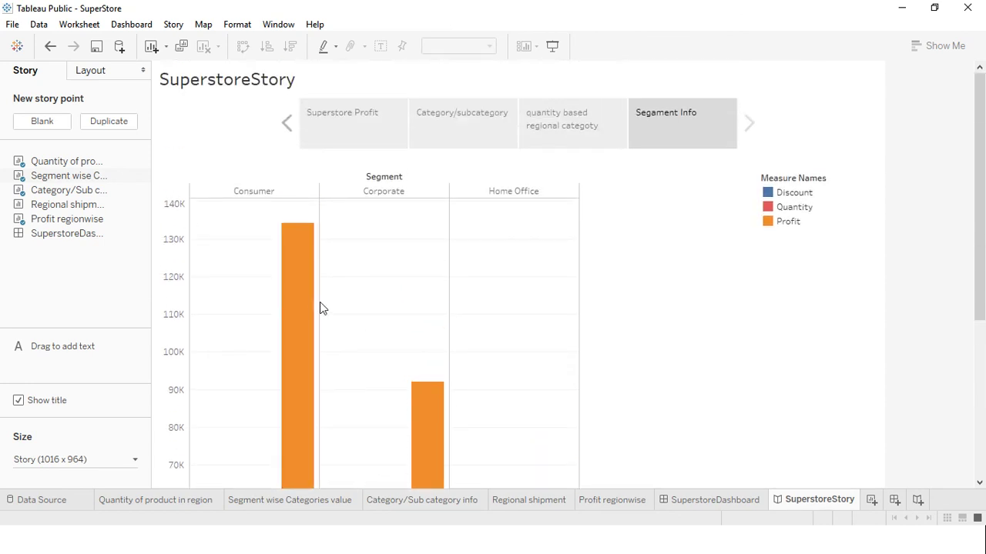